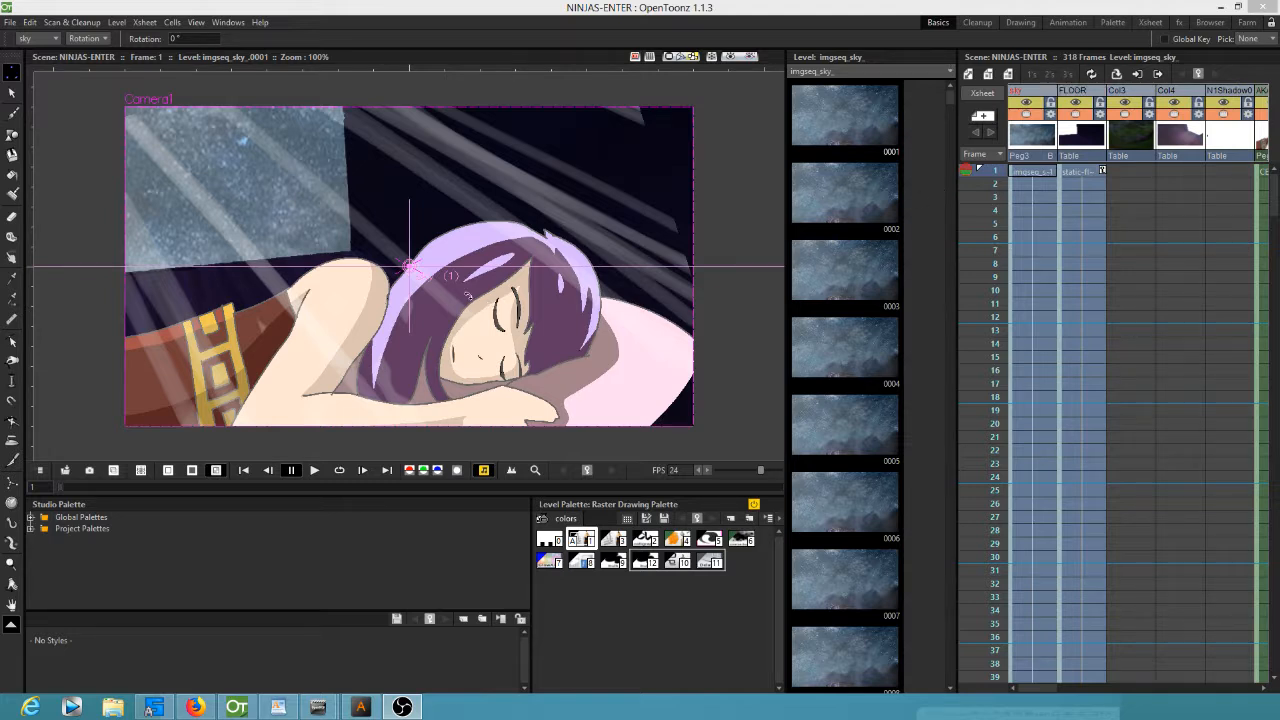
# Switch the viewer from the camera view to the camera stand view, showing the artwork outside the camera frame.
pyautogui.moveTo(994, 178)
pyautogui.mouseDown()
pyautogui.moveTo(1025, 625)
pyautogui.moveTo(993, 310)
pyautogui.moveTo(1000, 518)
pyautogui.moveTo(995, 303)
pyautogui.moveTo(1015, 158)
pyautogui.mouseUp()
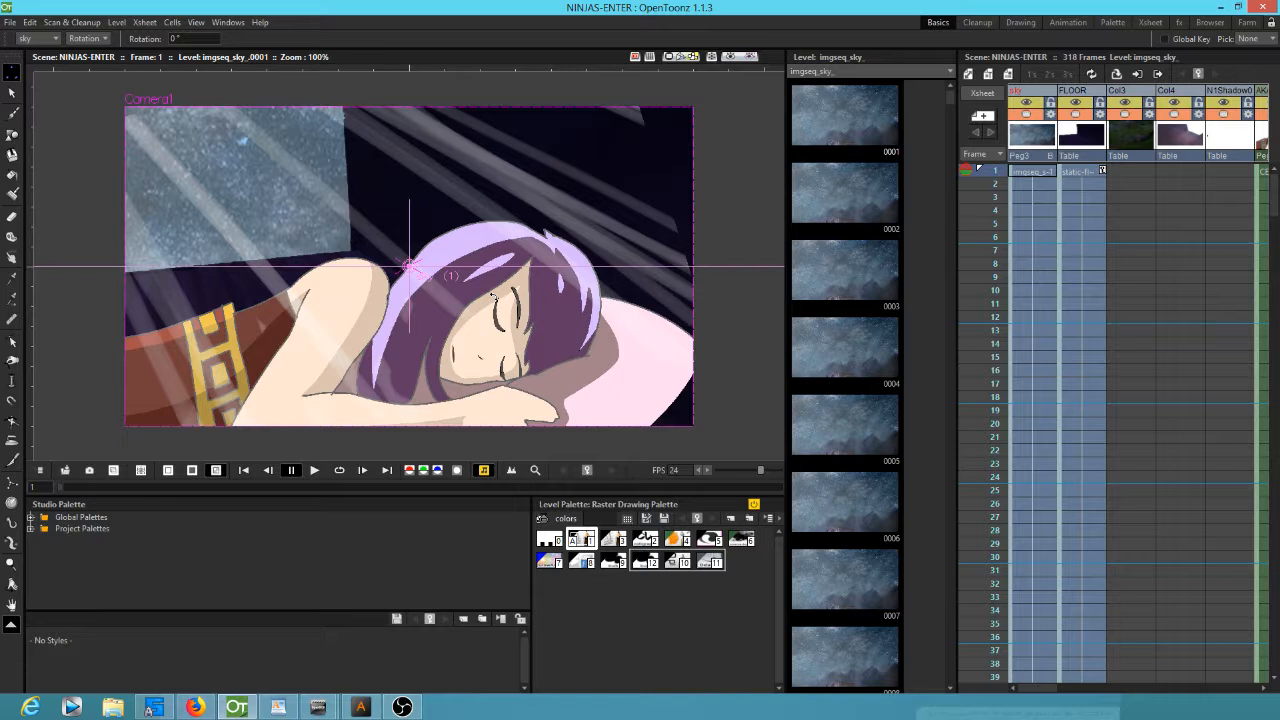
pyautogui.scroll(-3, 570, 215)
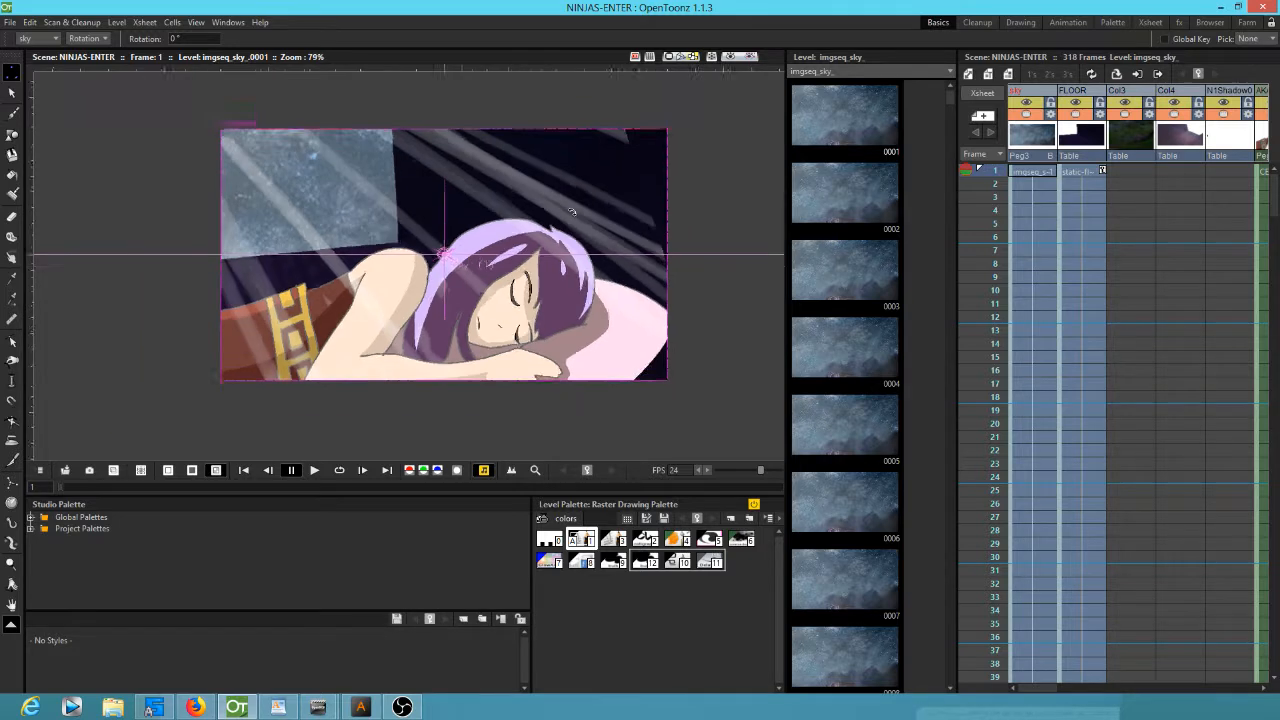
pyautogui.scroll(4, 563, 207)
pyautogui.click(669, 57)
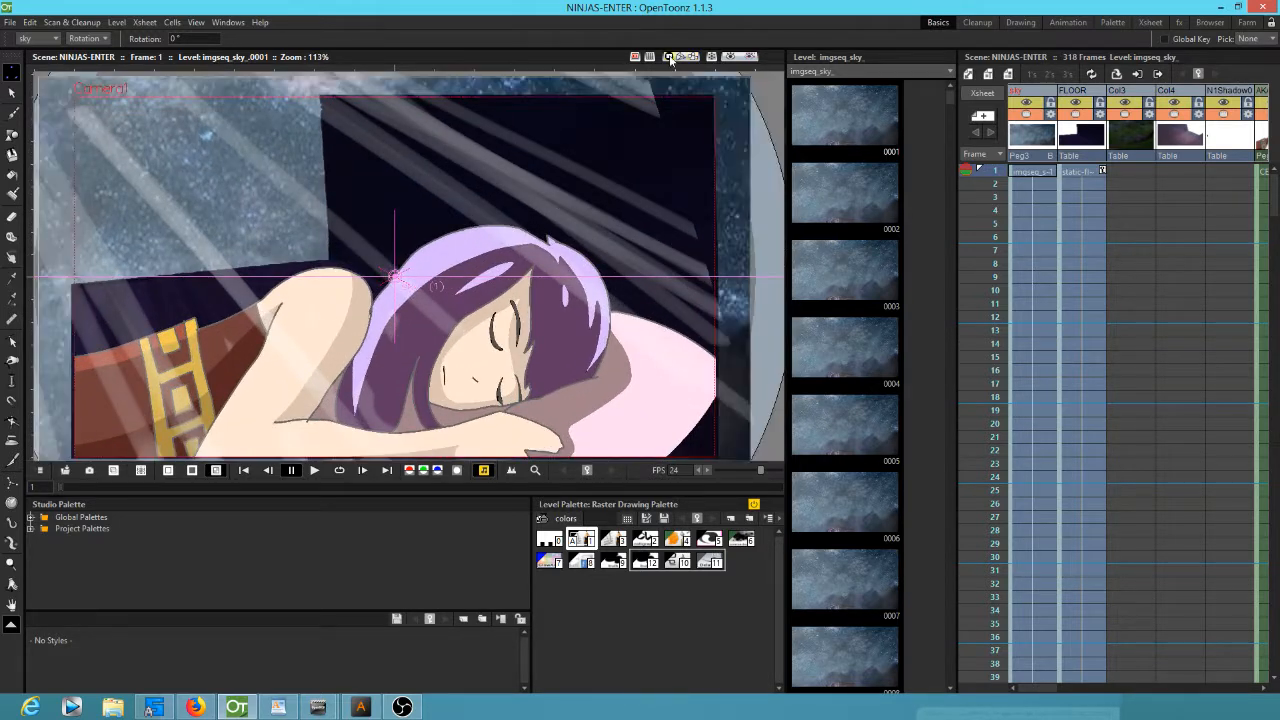
pyautogui.scroll(-2, 697, 212)
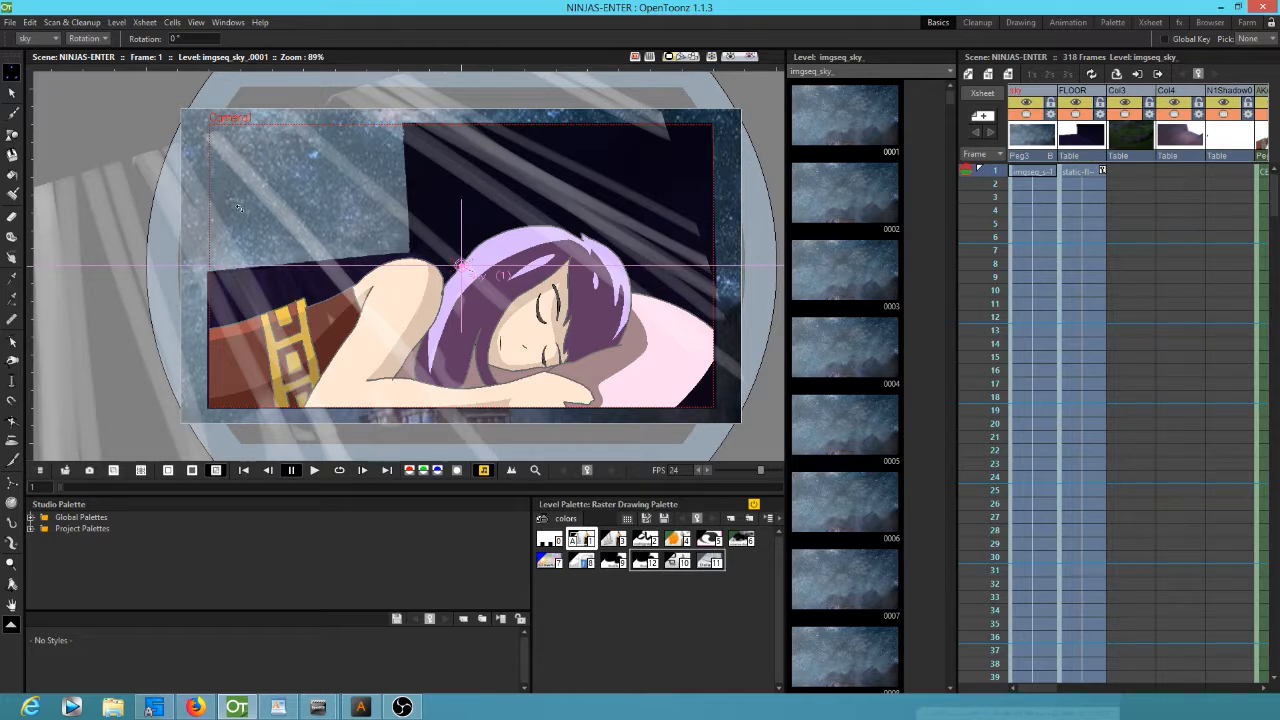
pyautogui.scroll(-2, 231, 197)
pyautogui.moveTo(709, 194); pyautogui.dragTo(740, 224)
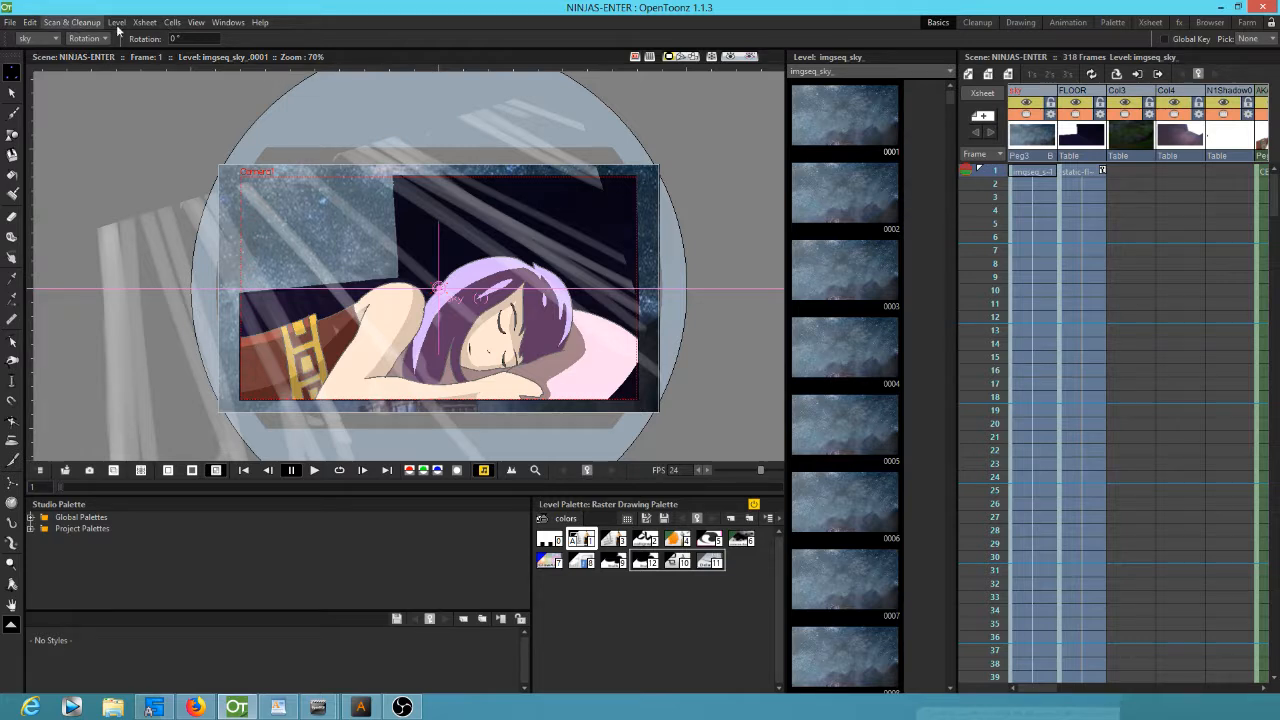
pyautogui.click(197, 23)
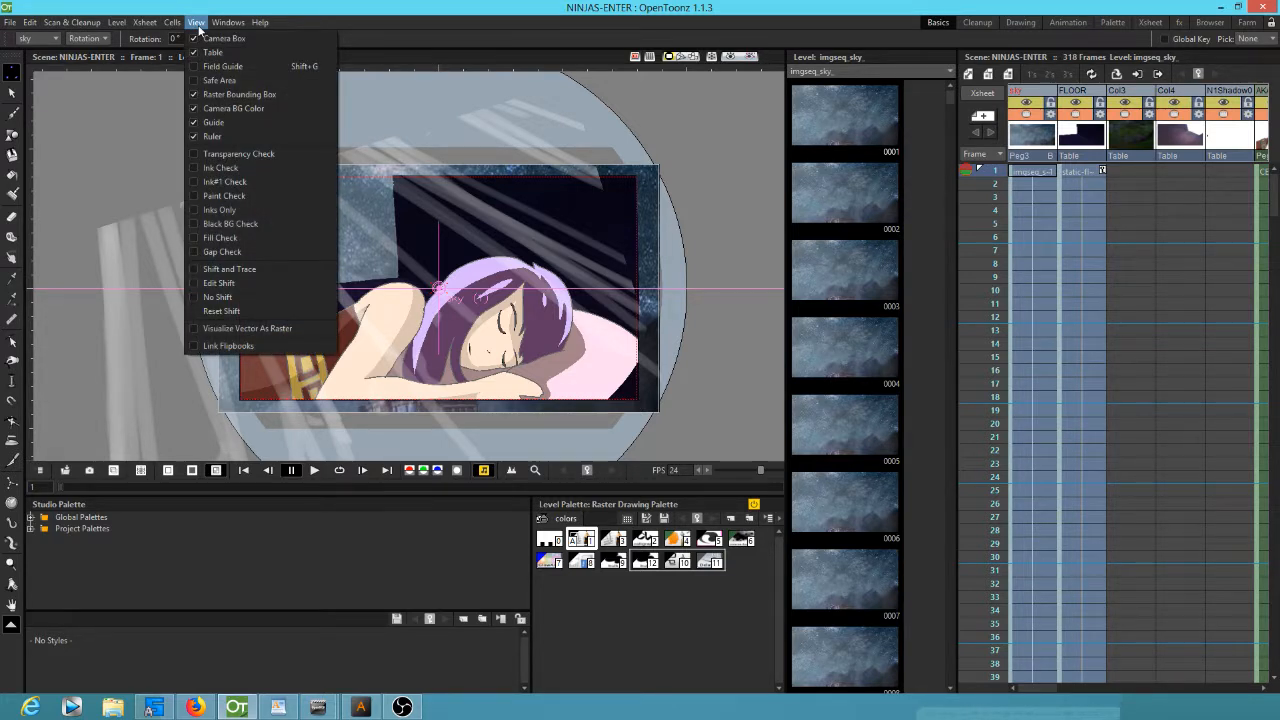
pyautogui.click(206, 25)
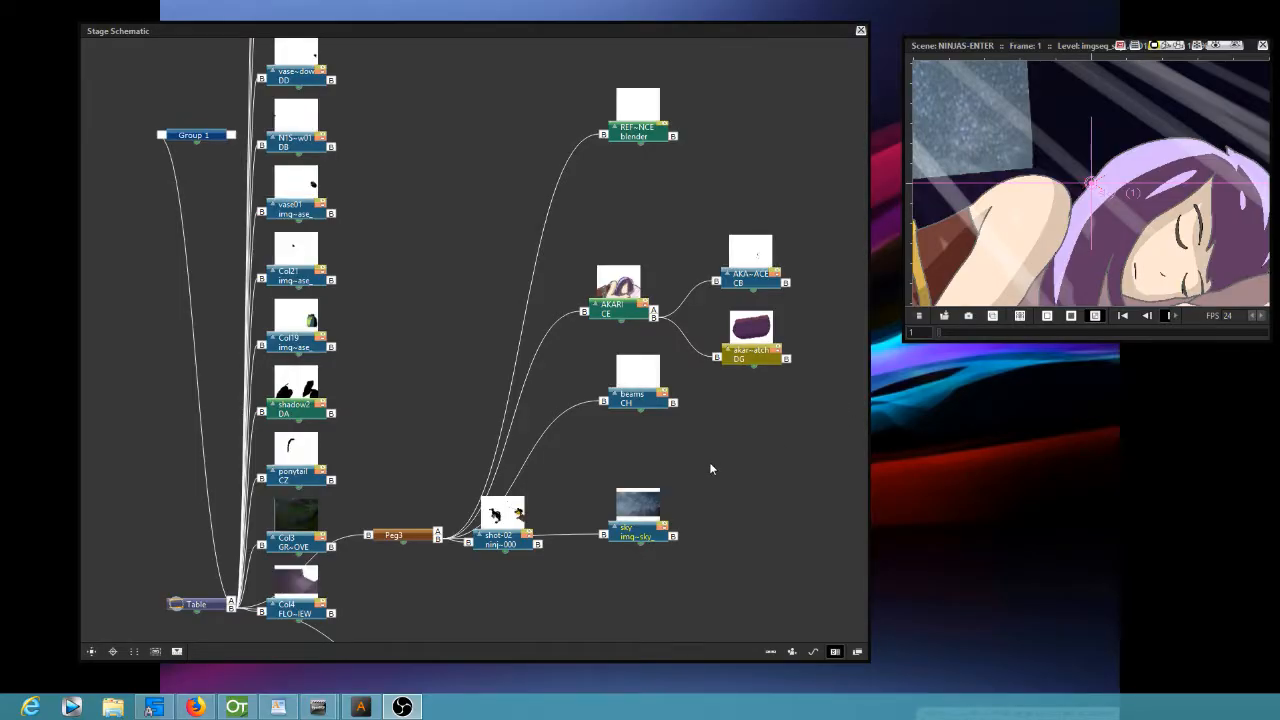
# Add a new peg bar under the Table in the Stage Schematic and link the AKARI column to it.
pyautogui.scroll(-4, 717, 468)
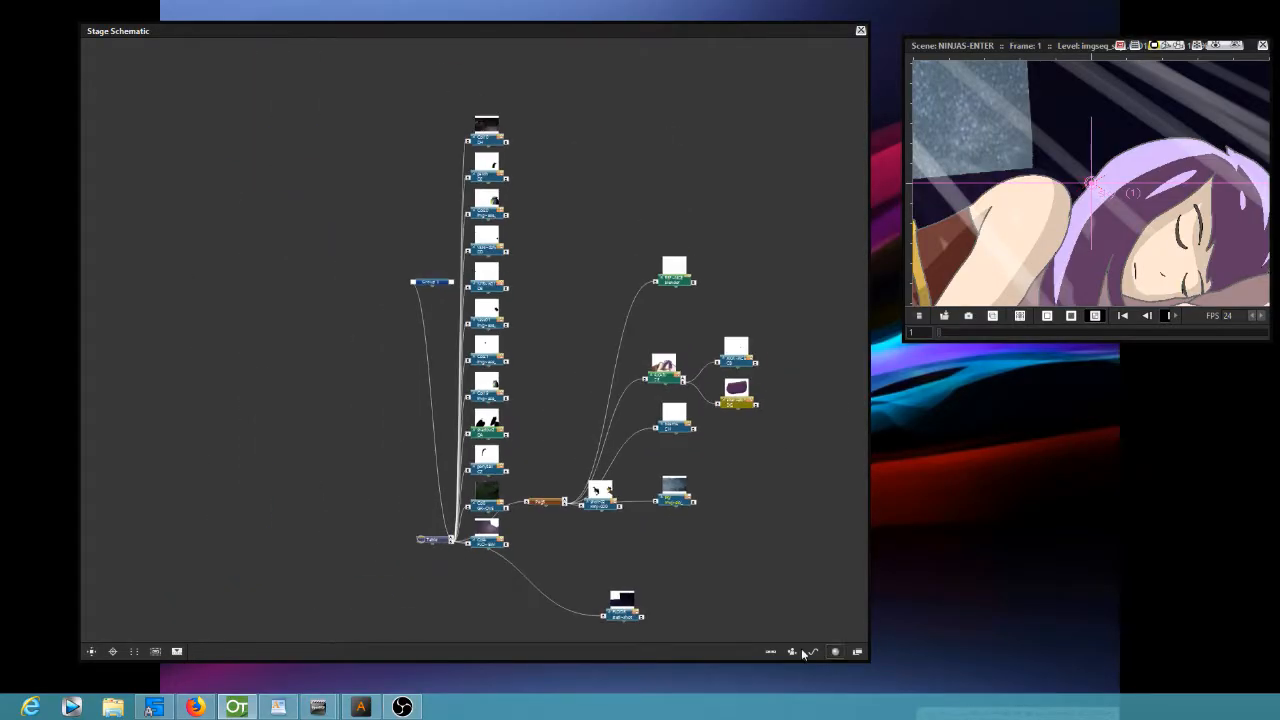
pyautogui.moveTo(433, 539); pyautogui.dragTo(196, 466)
pyautogui.click(770, 653)
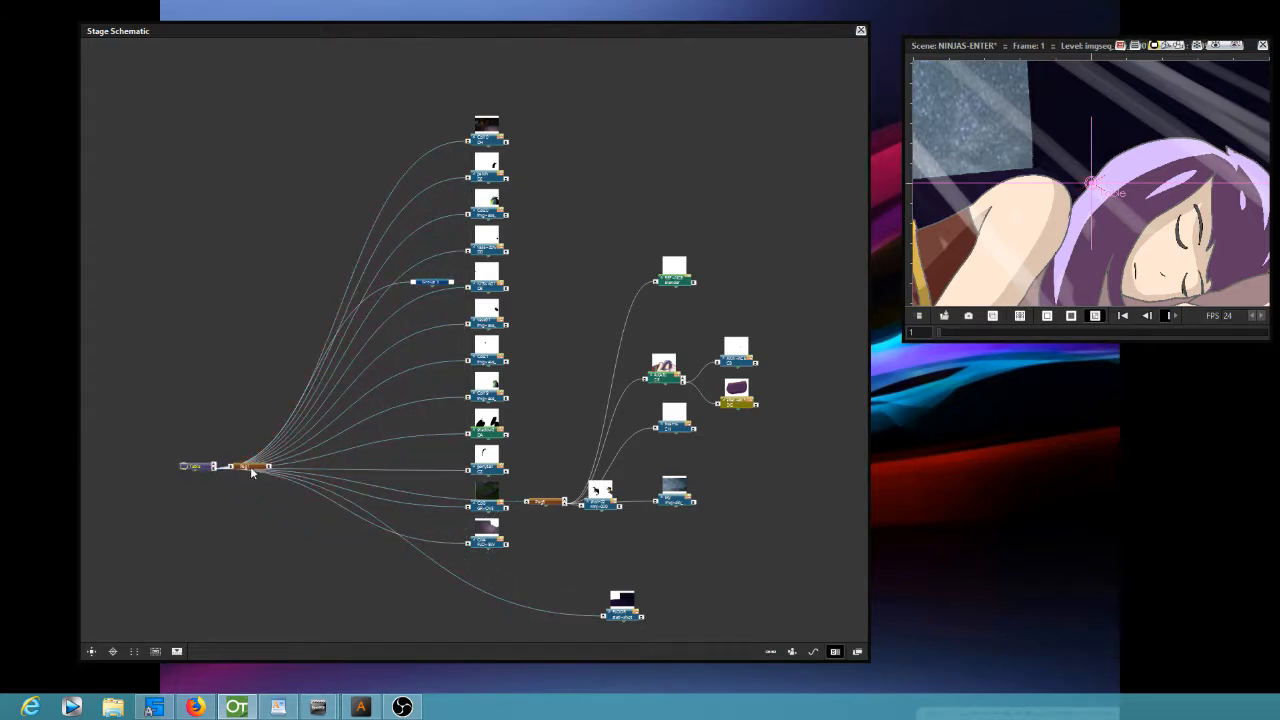
pyautogui.moveTo(250, 466); pyautogui.dragTo(264, 512)
pyautogui.moveTo(645, 381); pyautogui.dragTo(287, 515)
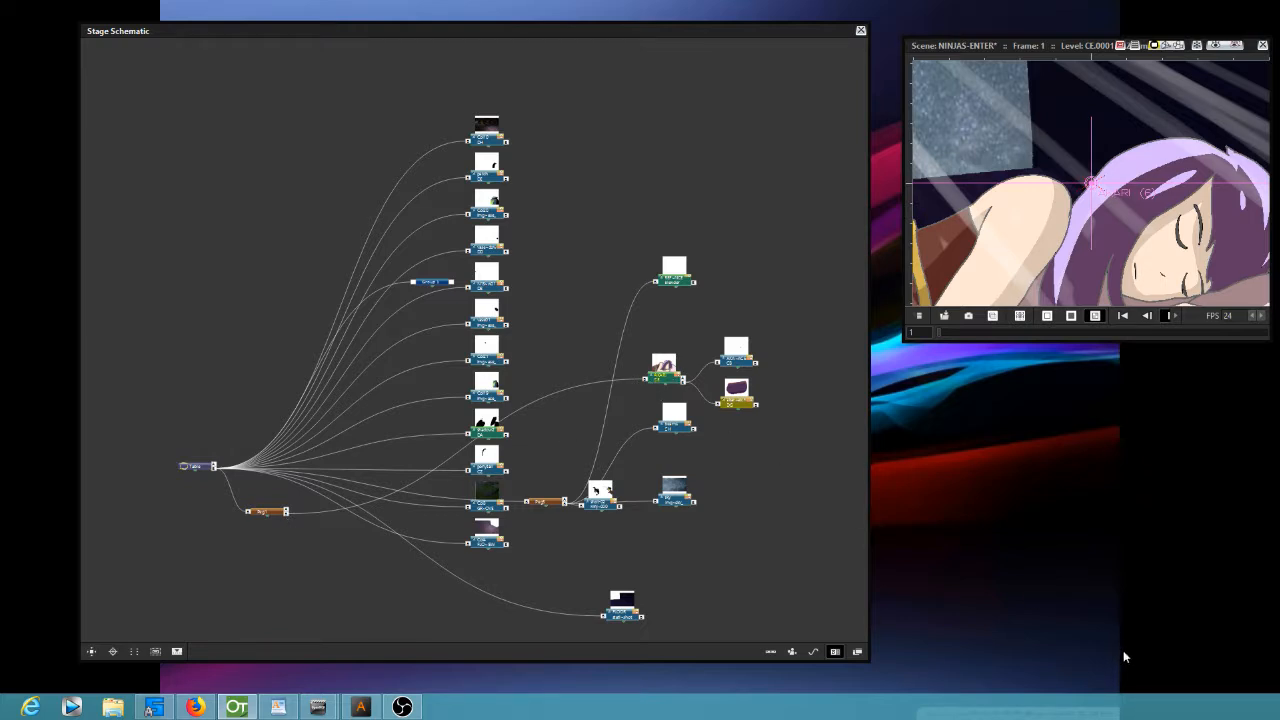
# Select Peg1 and set its rotation to 90°.
pyautogui.click(266, 512)
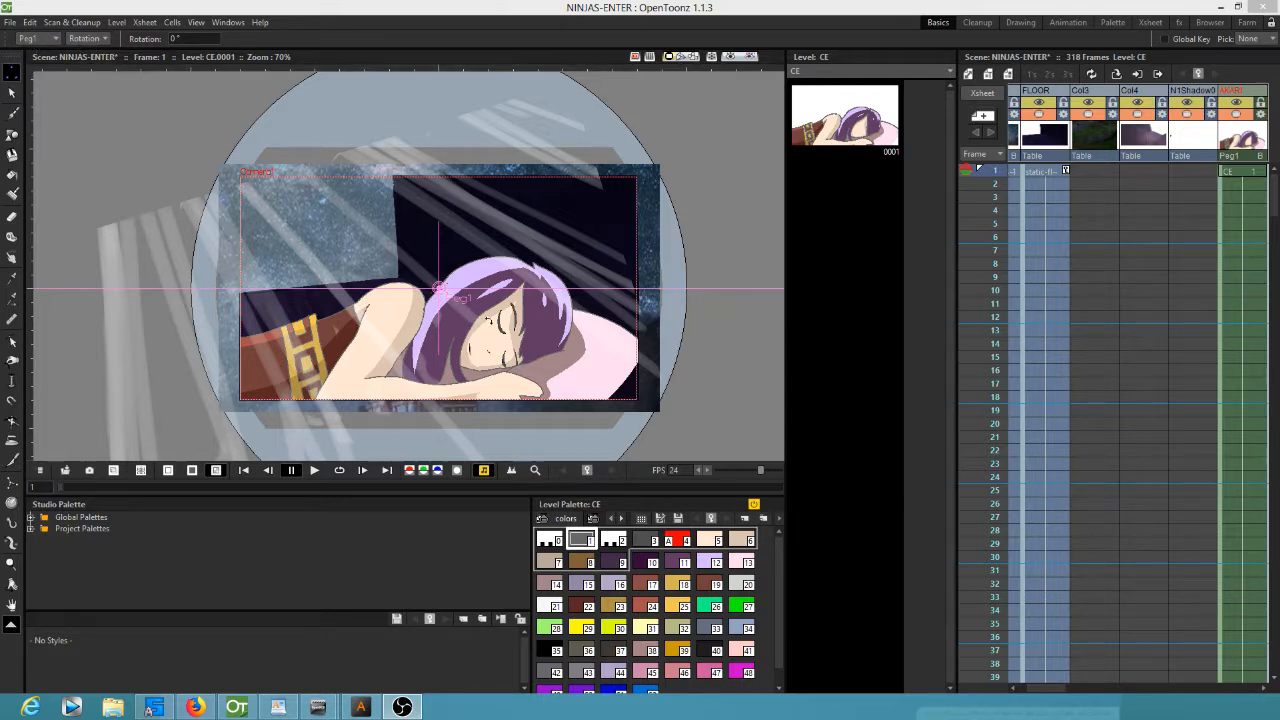
pyautogui.moveTo(637, 353); pyautogui.dragTo(481, 130)
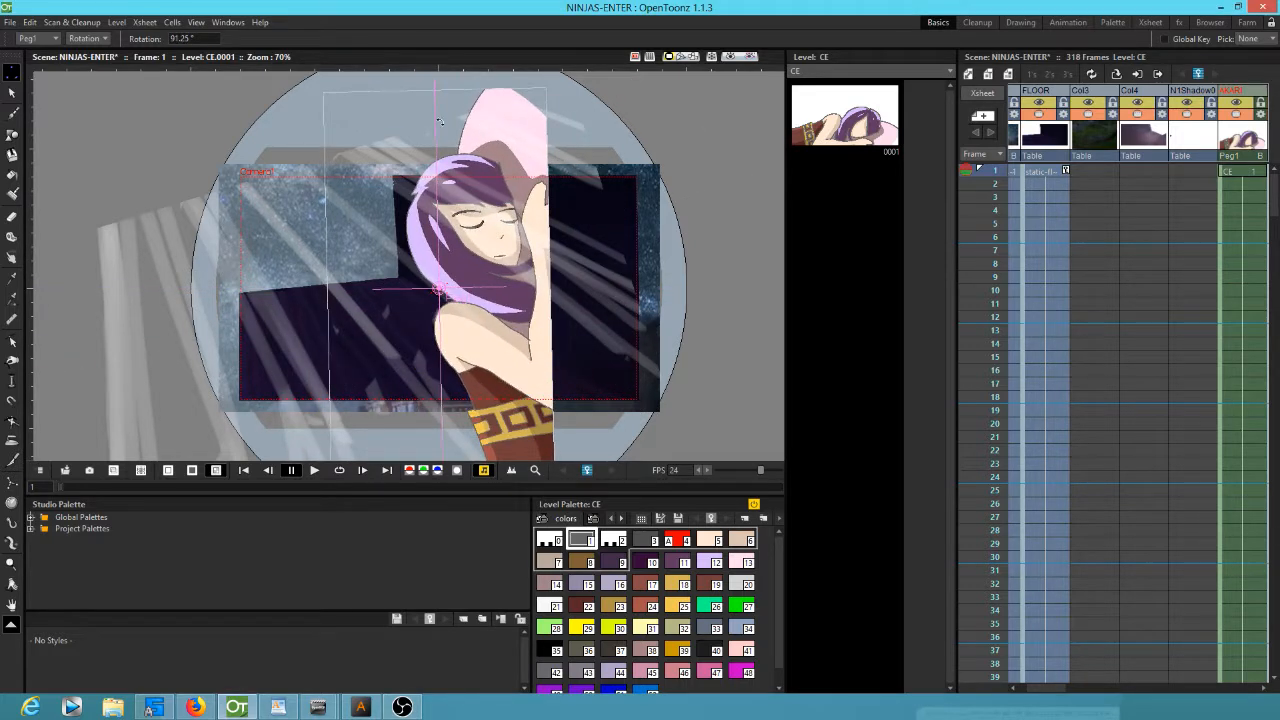
pyautogui.click(181, 38)
pyautogui.write('90')
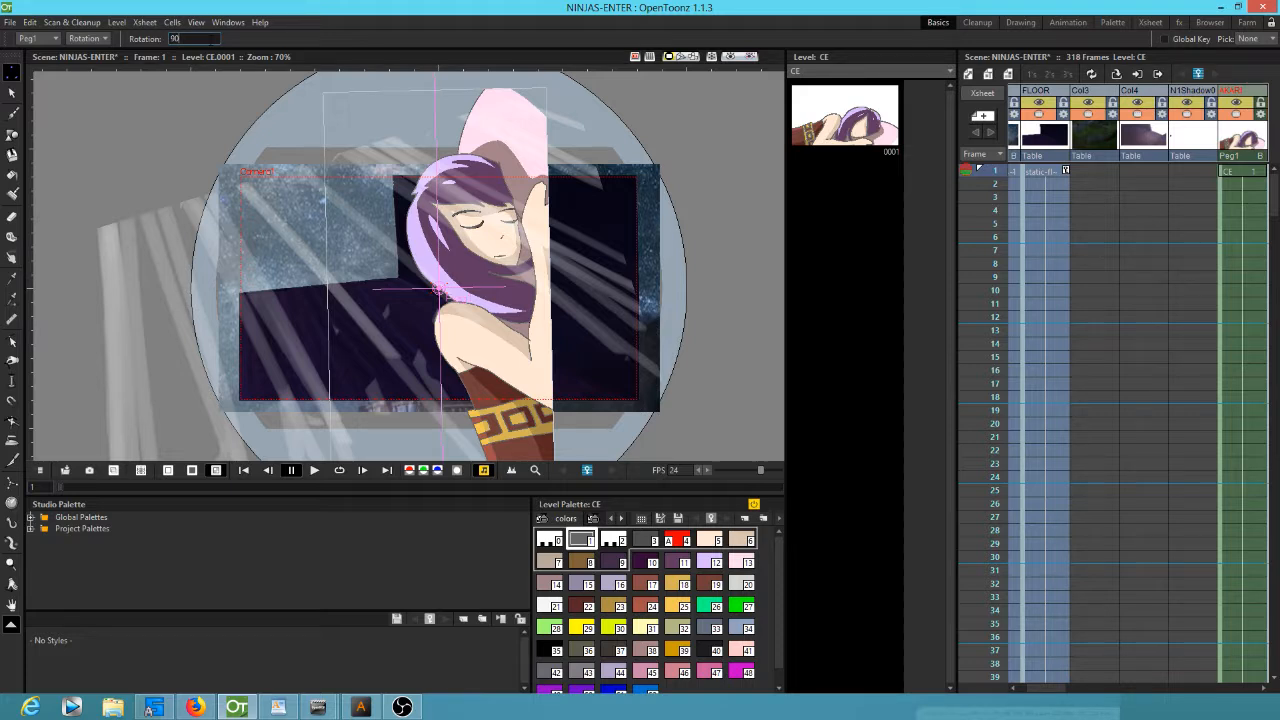
pyautogui.press('Return')
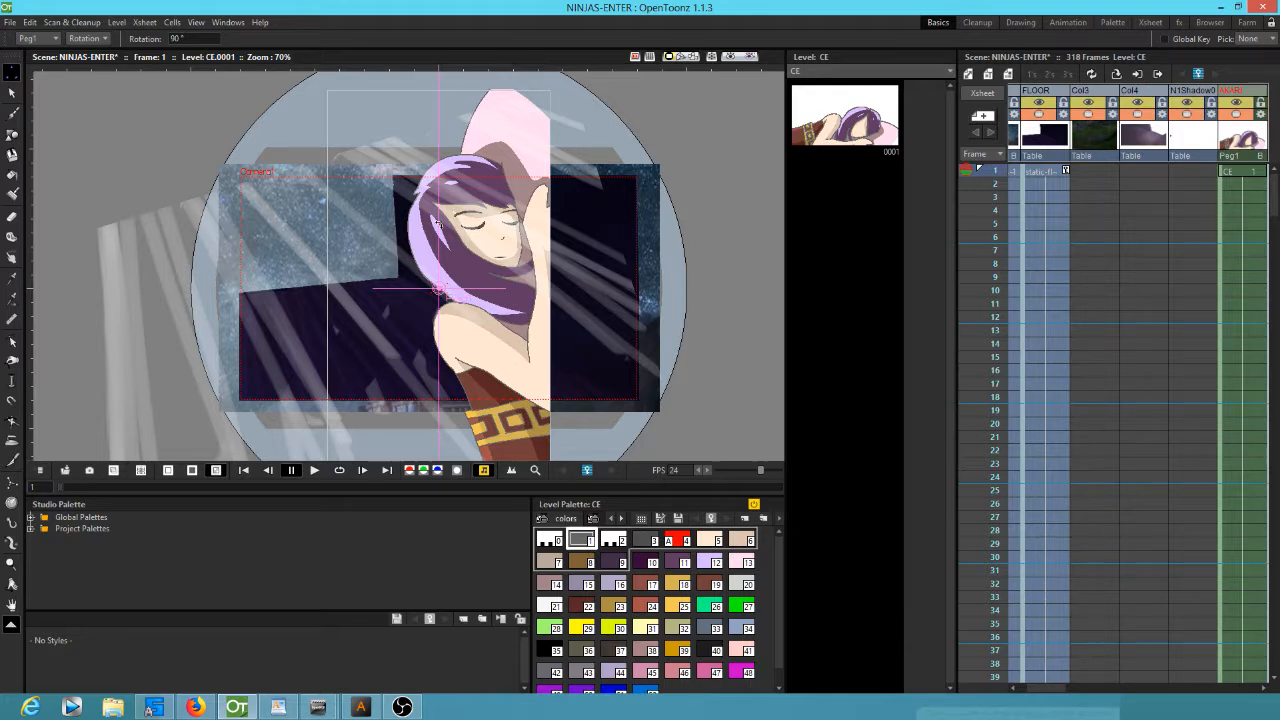
# Move Peg1 to about -28 mm E/W and -48 mm N/S in position mode, and save all scene files.
pyautogui.click(86, 38)
pyautogui.click(86, 50)
pyautogui.moveTo(517, 242); pyautogui.dragTo(609, 291)
pyautogui.scroll(3, 523, 293)
pyautogui.click(9, 22)
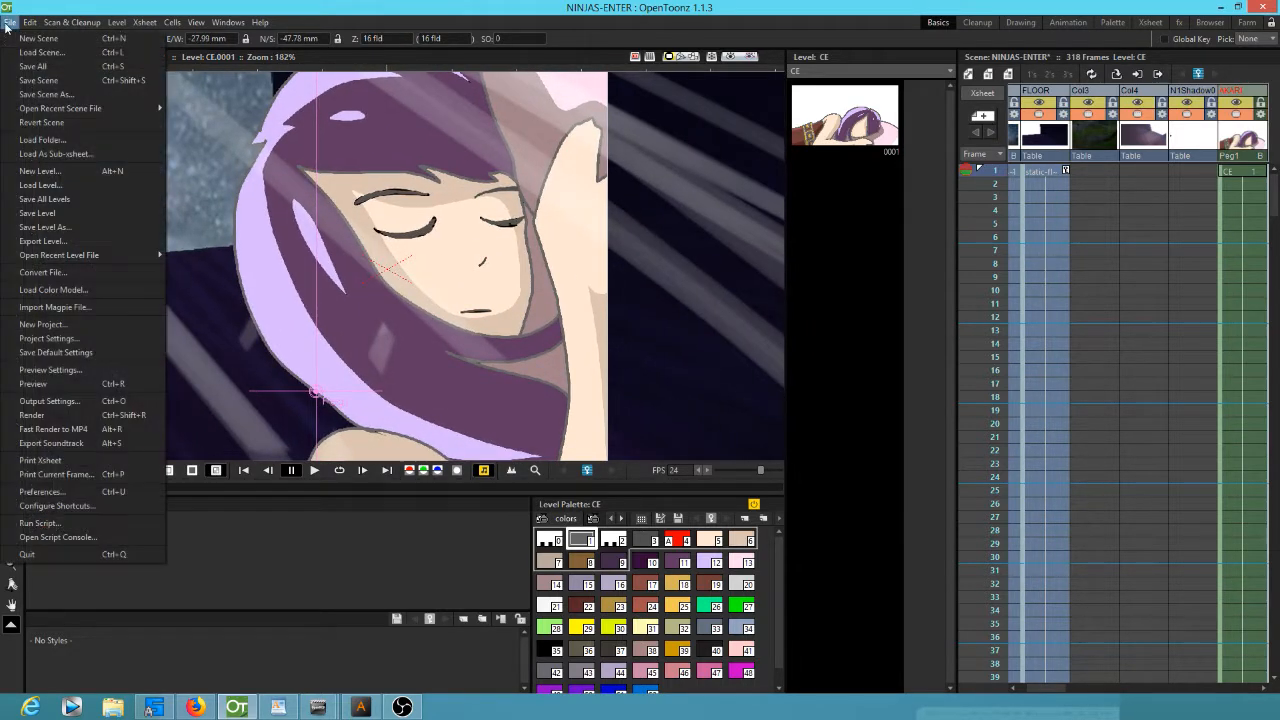
pyautogui.click(33, 66)
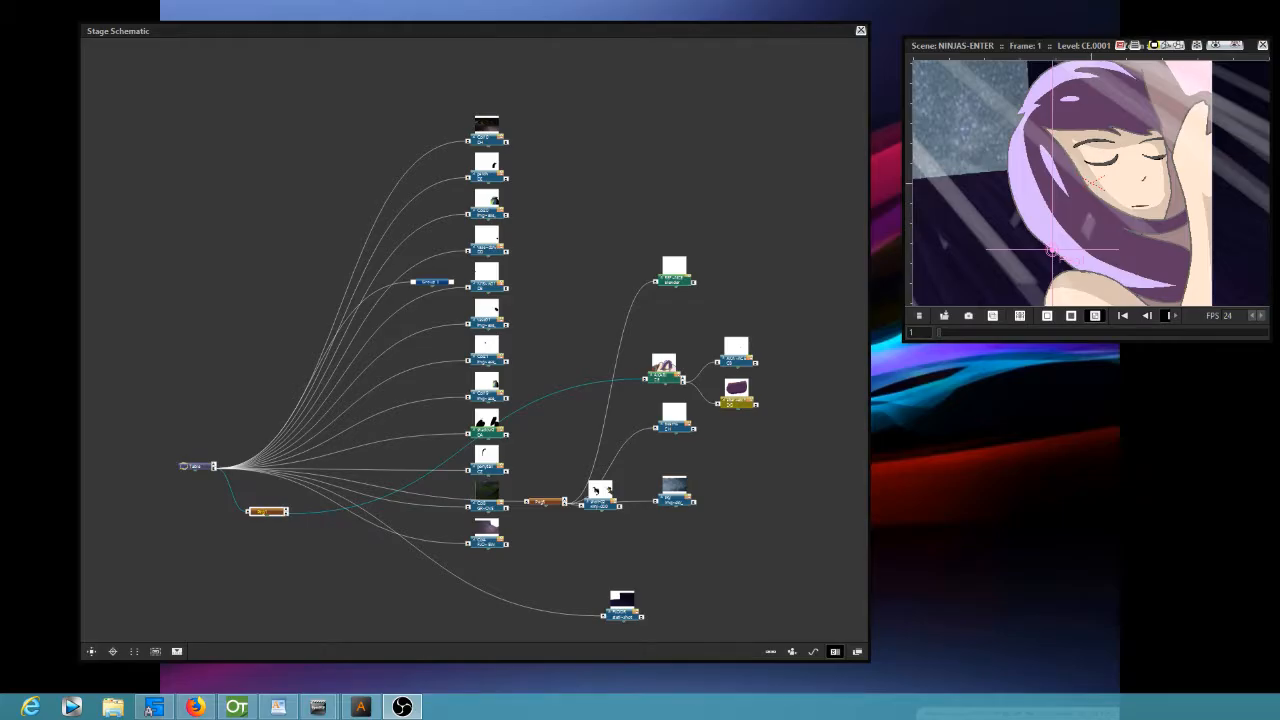
# Examine the rotated character across the Xsheet frames and columns, and Peg1's links in the Stage Schematic.
pyautogui.moveTo(257, 510); pyautogui.dragTo(270, 519)
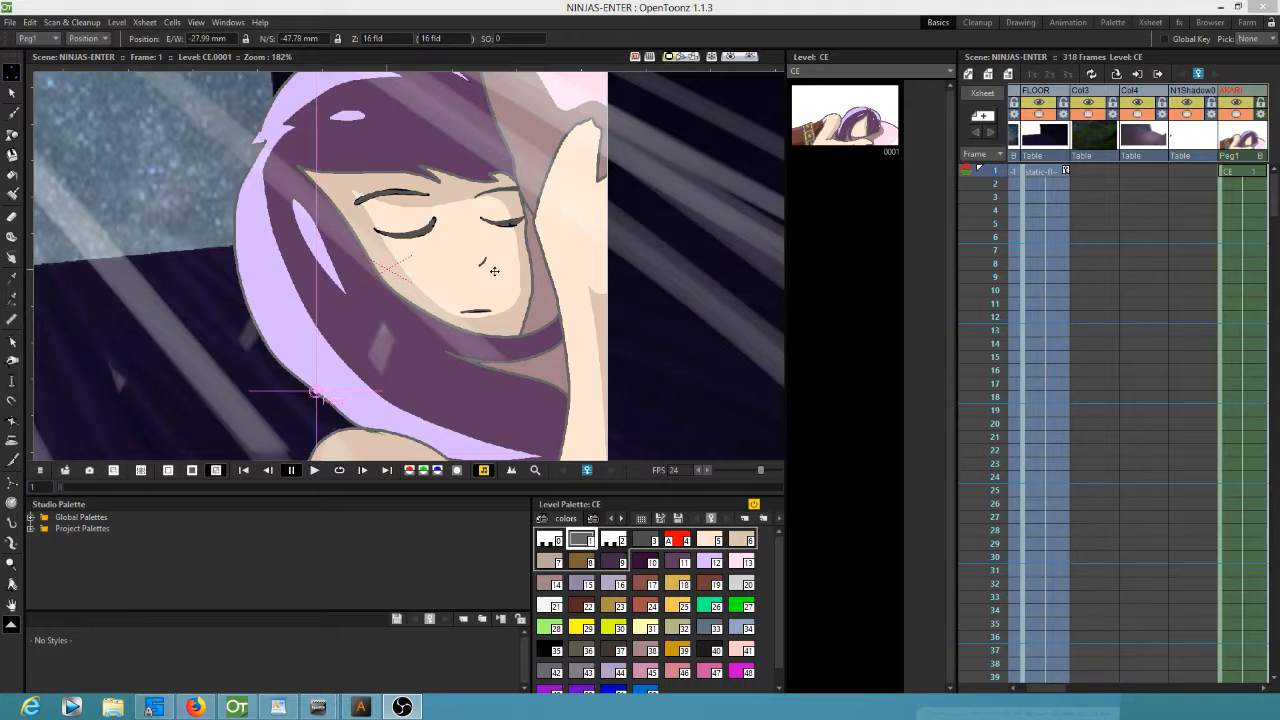
pyautogui.moveTo(495, 271); pyautogui.dragTo(507, 315)
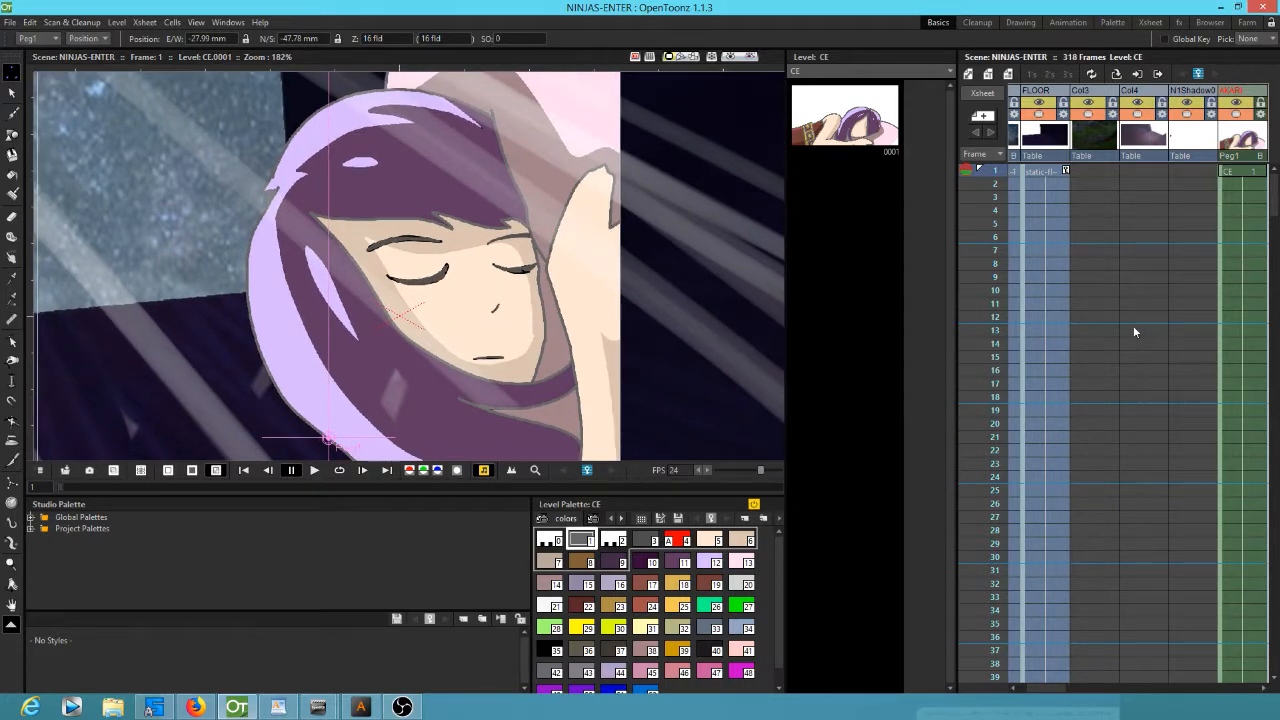
pyautogui.moveTo(969, 170); pyautogui.dragTo(967, 503)
pyautogui.moveTo(967, 399)
pyautogui.mouseDown()
pyautogui.moveTo(990, 384)
pyautogui.moveTo(950, 367)
pyautogui.moveTo(966, 358)
pyautogui.moveTo(949, 241)
pyautogui.moveTo(968, 165)
pyautogui.mouseUp()
pyautogui.hscroll(3, 1190, 271)
pyautogui.hscroll(2, 1173, 315)
pyautogui.scroll(-1, 1160, 310)
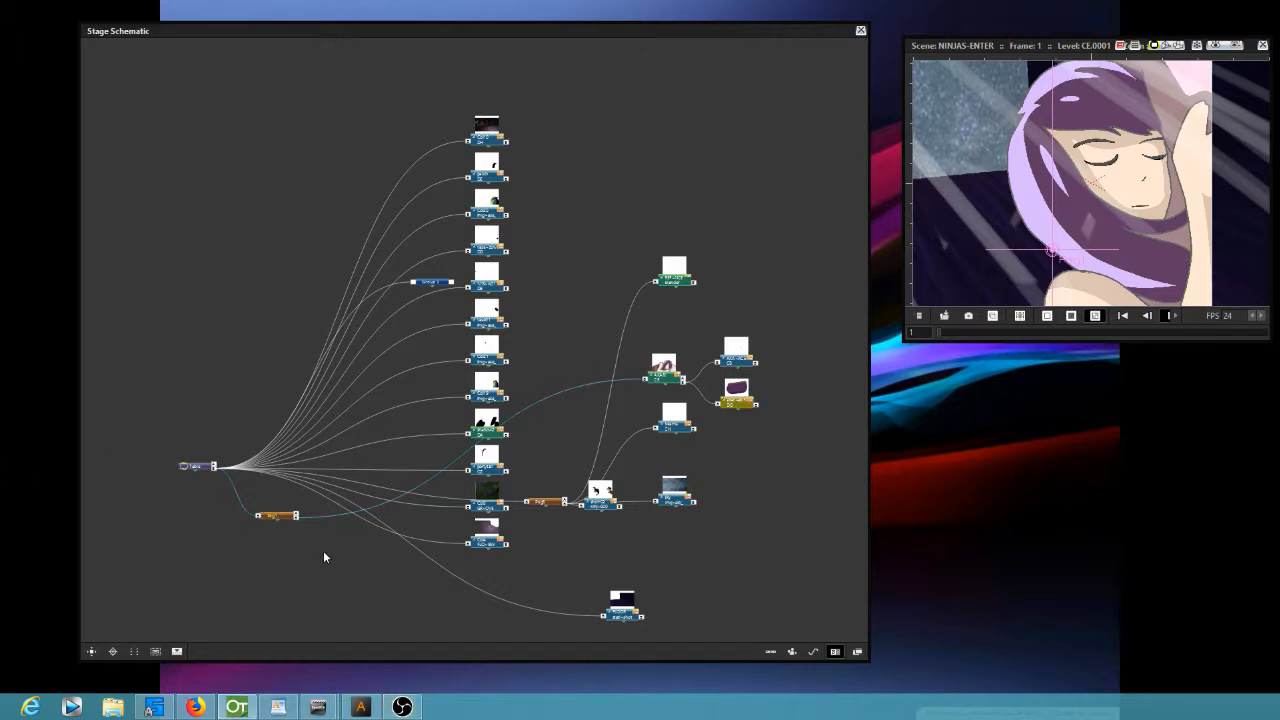
pyautogui.scroll(10, 323, 550)
pyautogui.moveTo(564, 410); pyautogui.dragTo(607, 447)
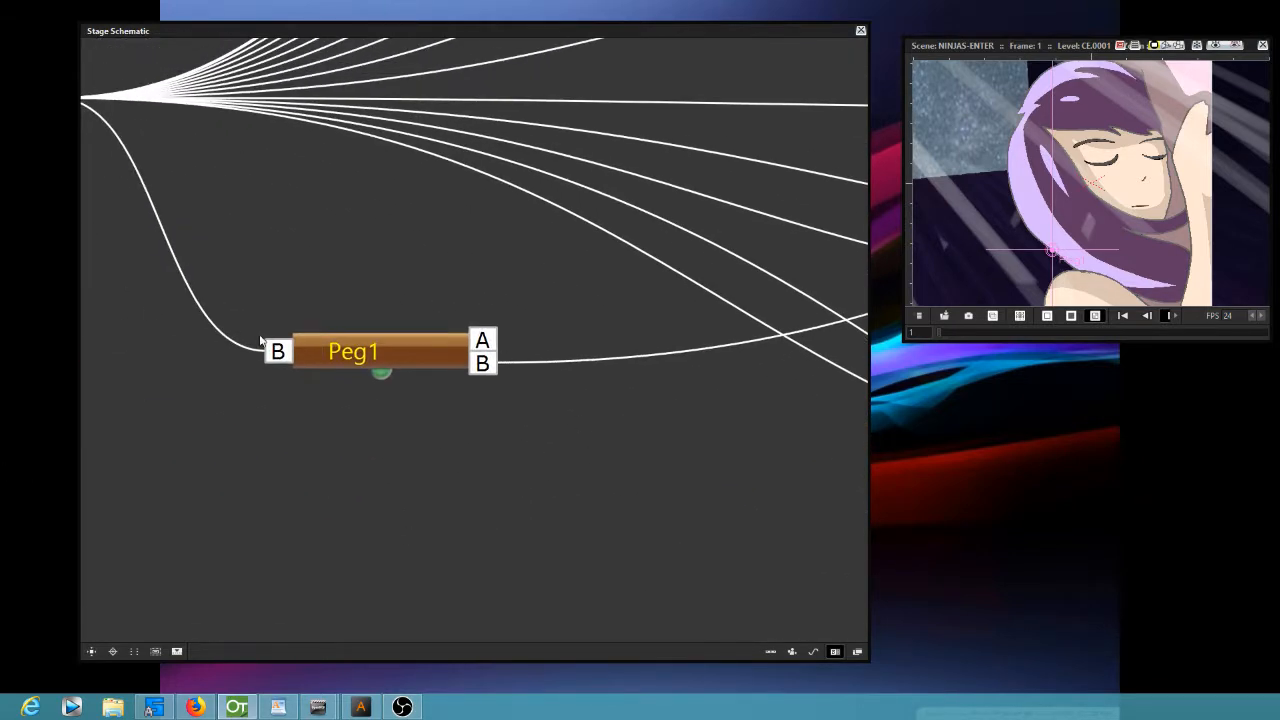
pyautogui.scroll(-8, 519, 422)
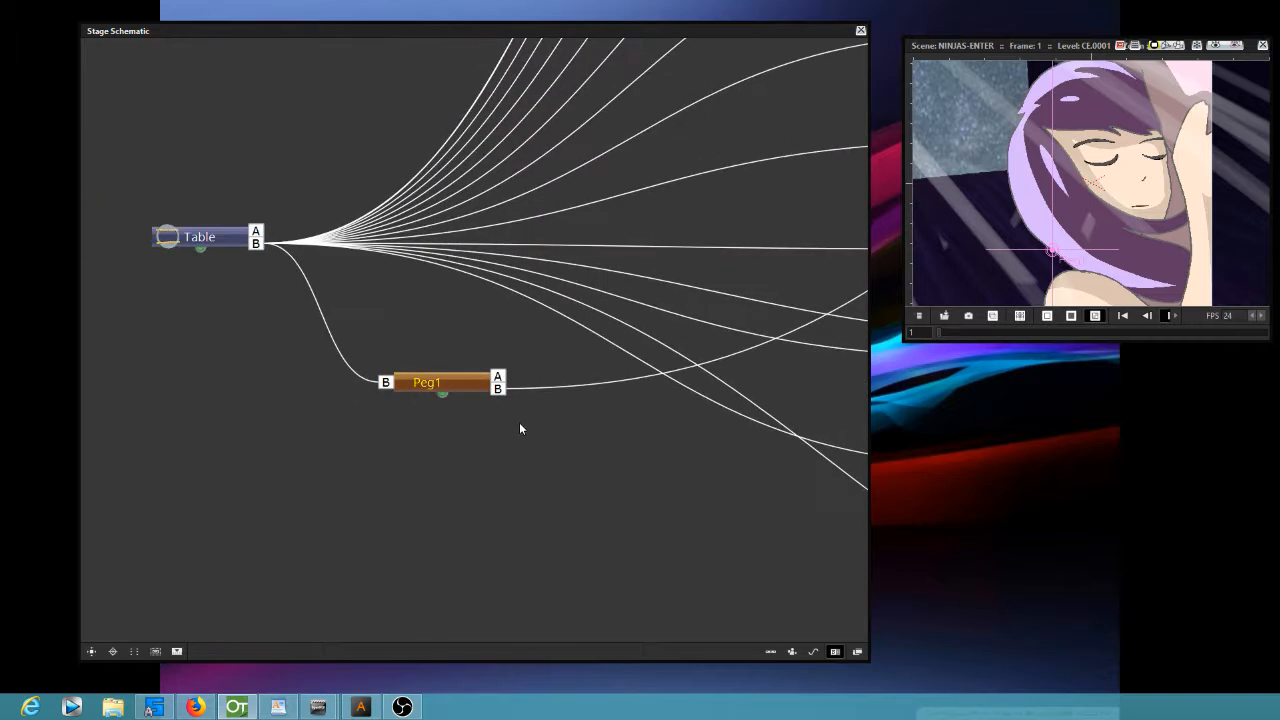
pyautogui.scroll(-3, 605, 500)
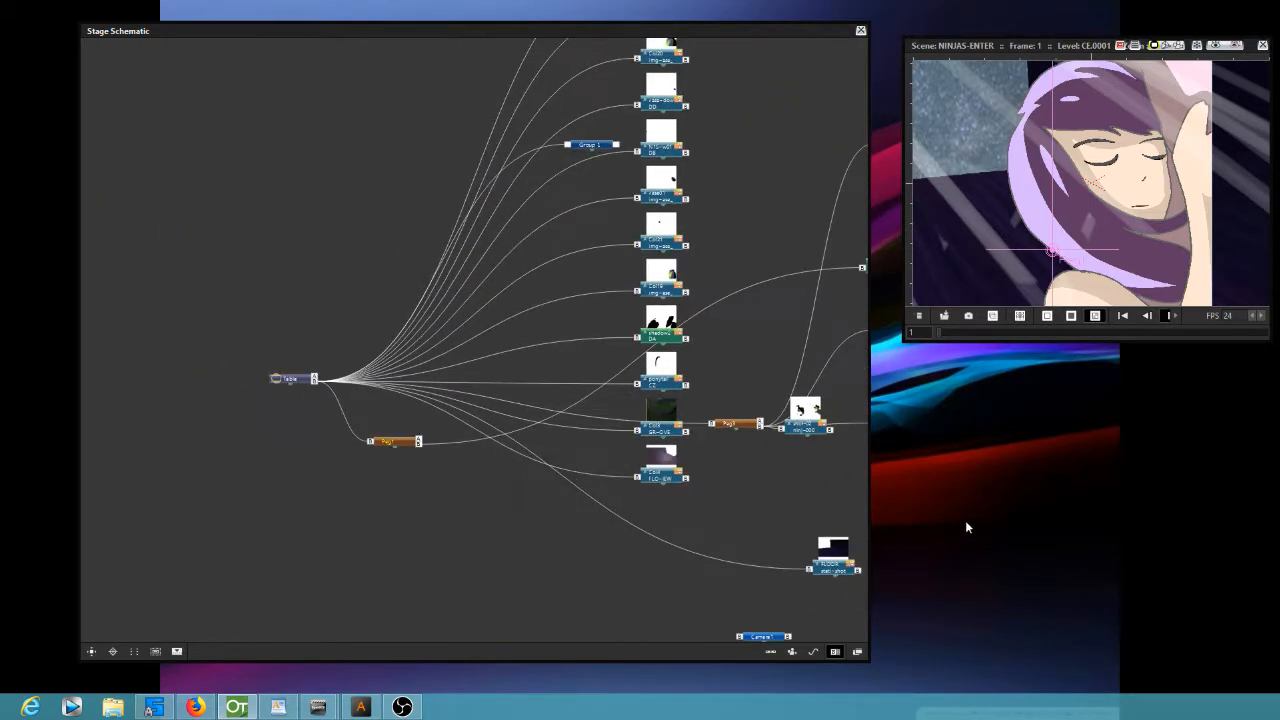
pyautogui.scroll(6, 416, 450)
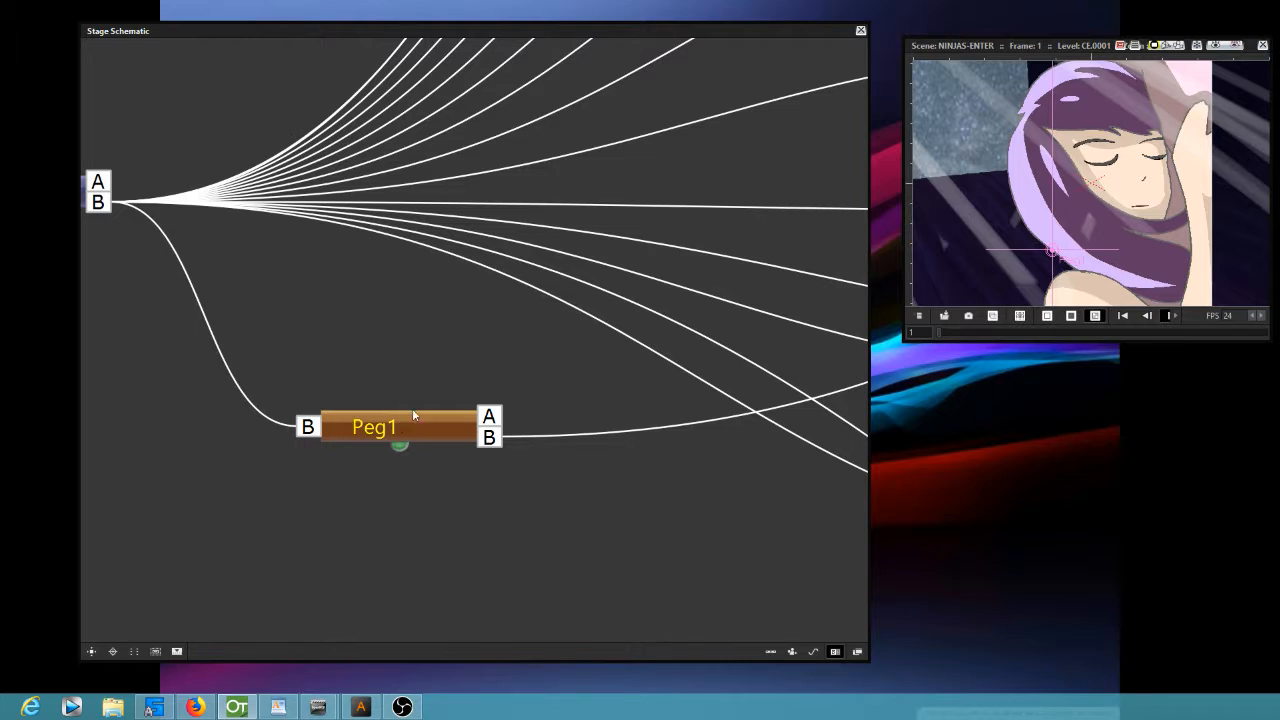
pyautogui.scroll(-3, 616, 450)
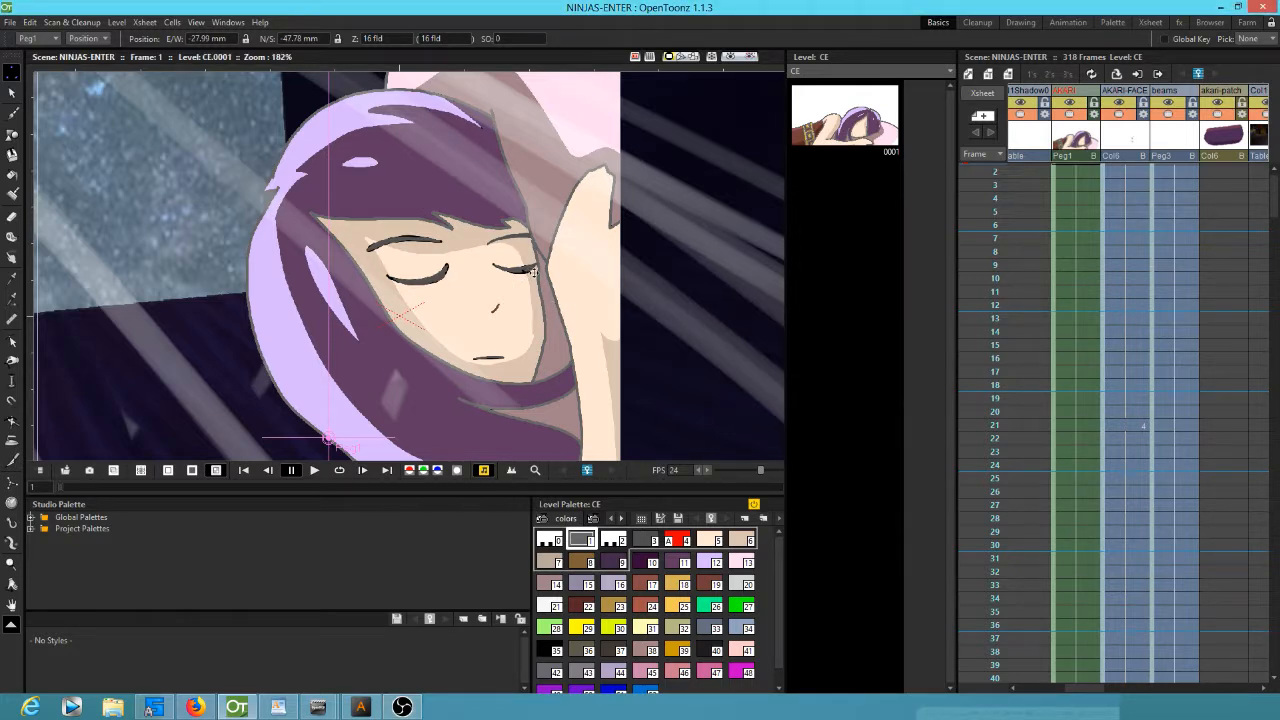
# Try a slight freehand rotation of Peg1 to about 92°, and set its rotation back to 90°.
pyautogui.scroll(2, 532, 270)
pyautogui.scroll(-3, 532, 270)
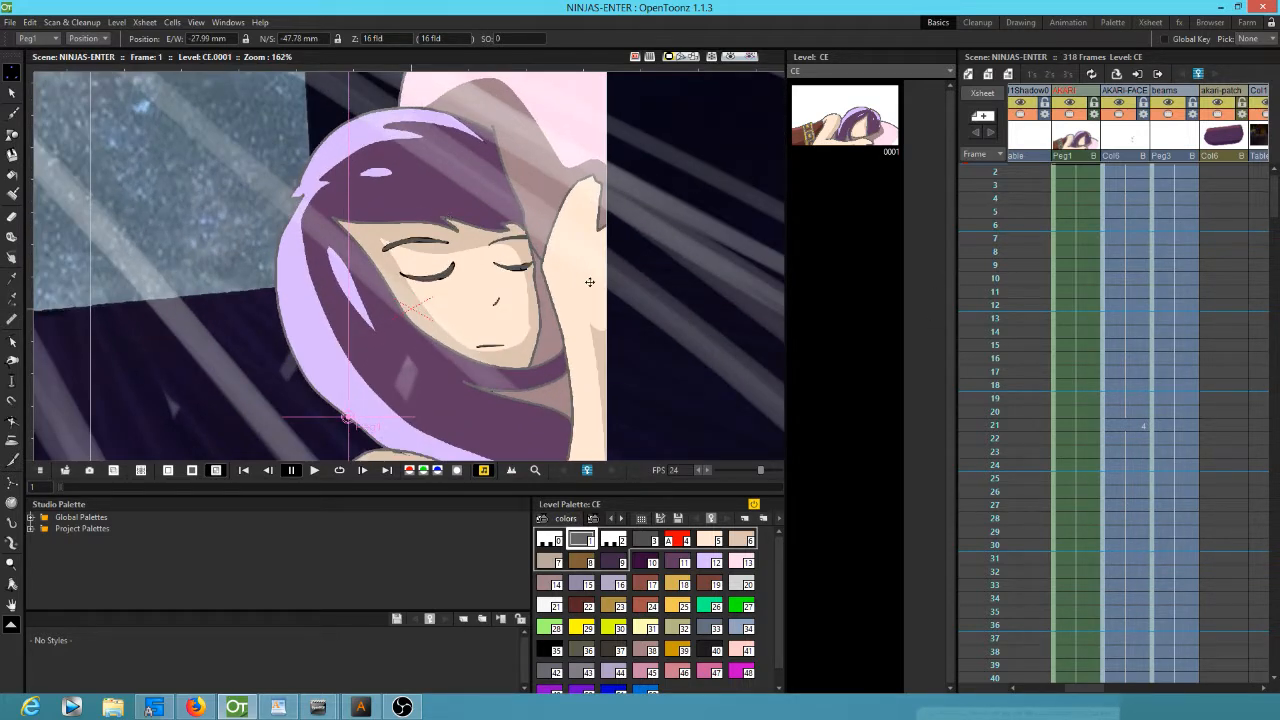
pyautogui.moveTo(585, 297); pyautogui.dragTo(562, 270)
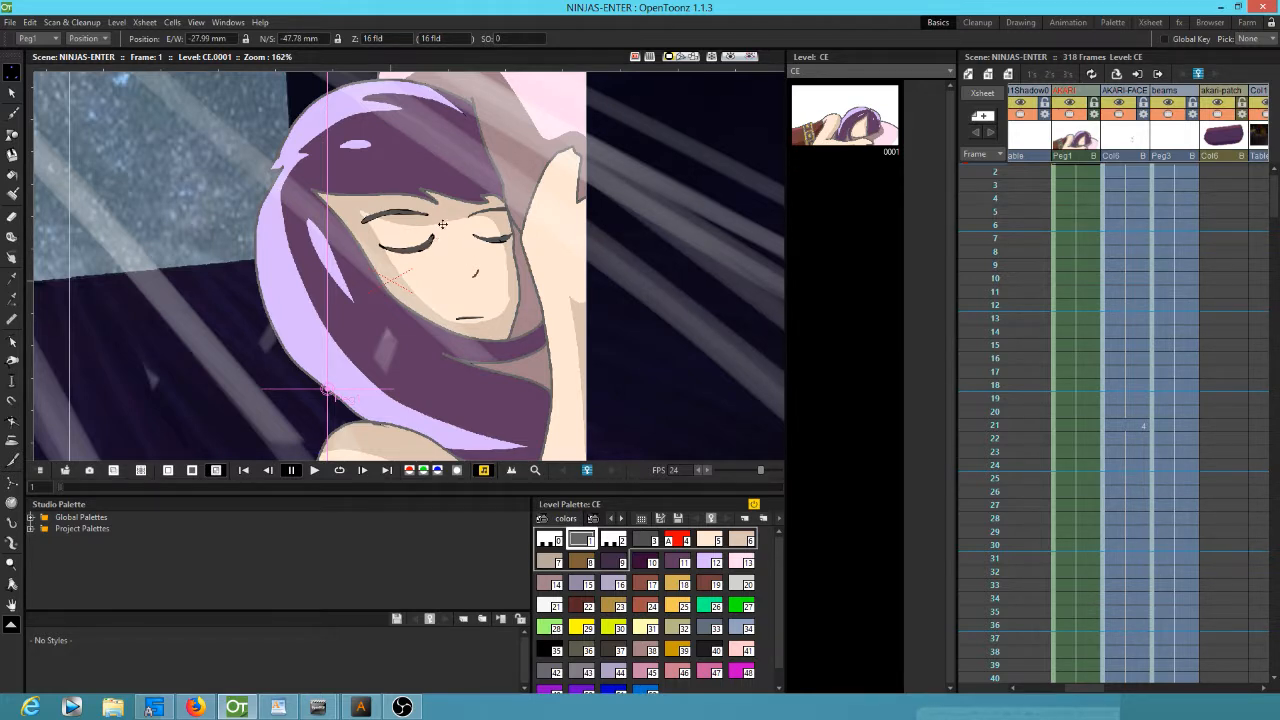
pyautogui.click(88, 38)
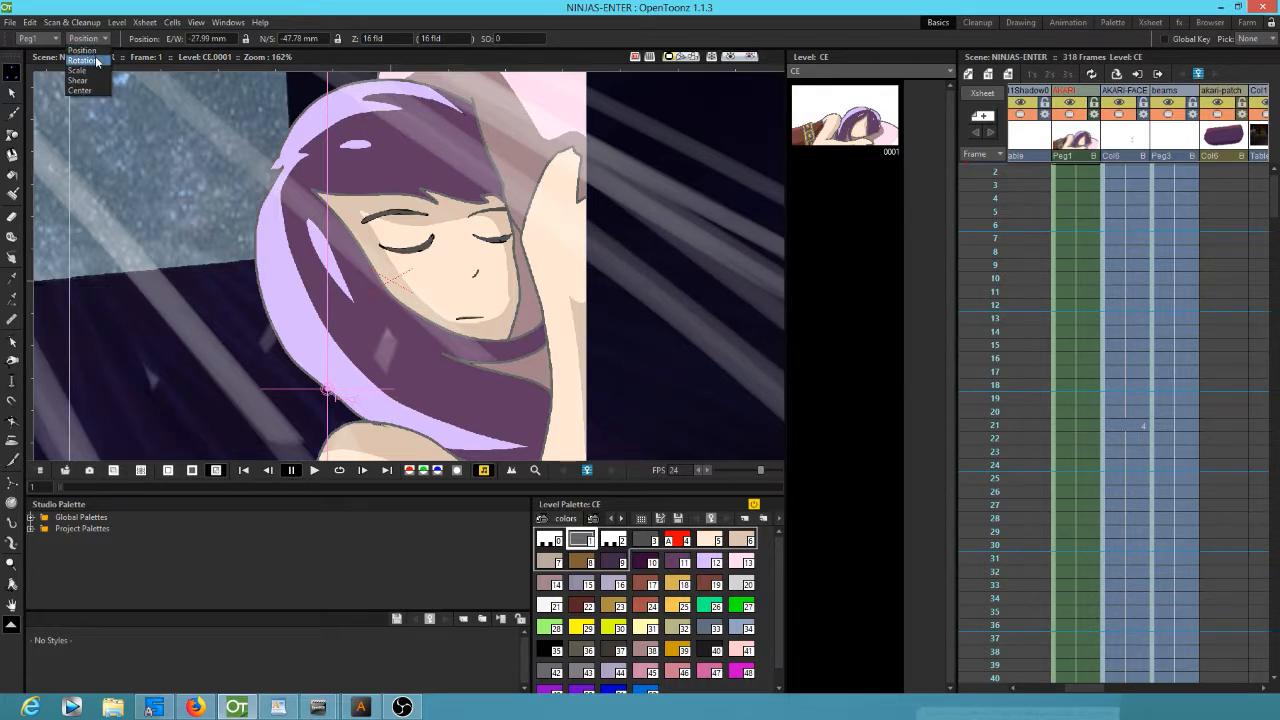
pyautogui.click(95, 60)
pyautogui.moveTo(540, 258); pyautogui.dragTo(513, 273)
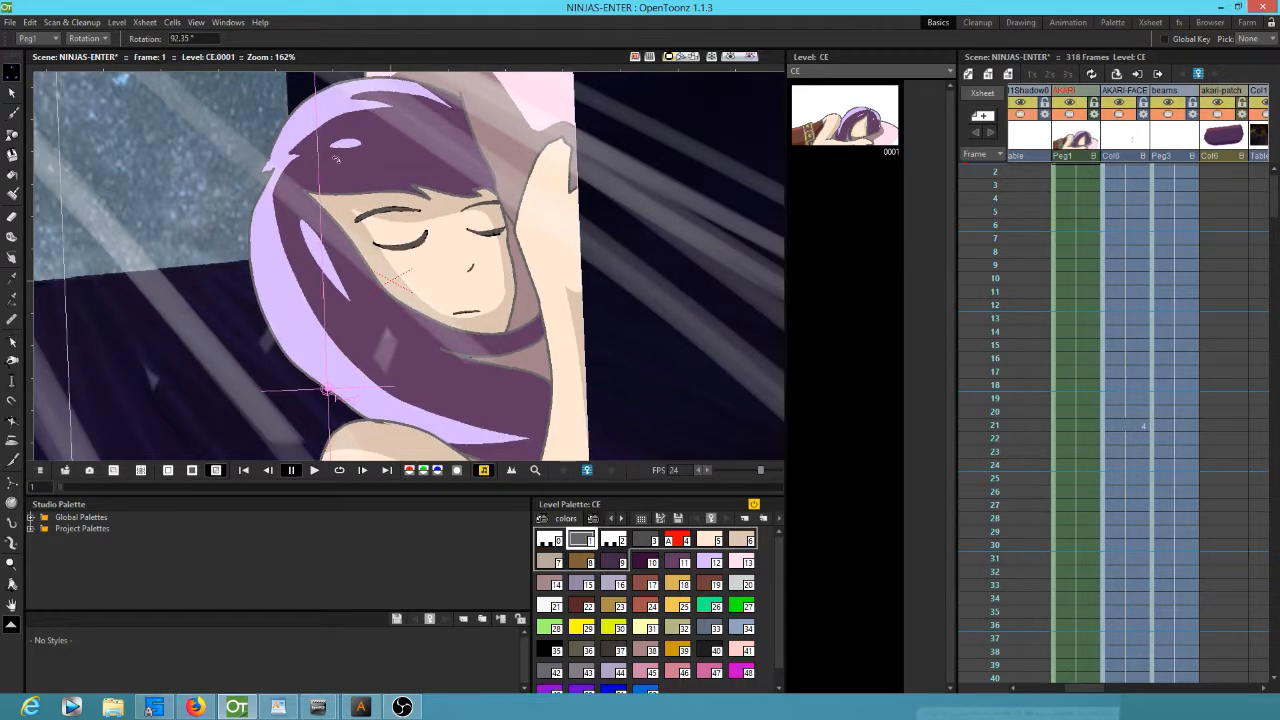
pyautogui.click(200, 38)
pyautogui.write('0')
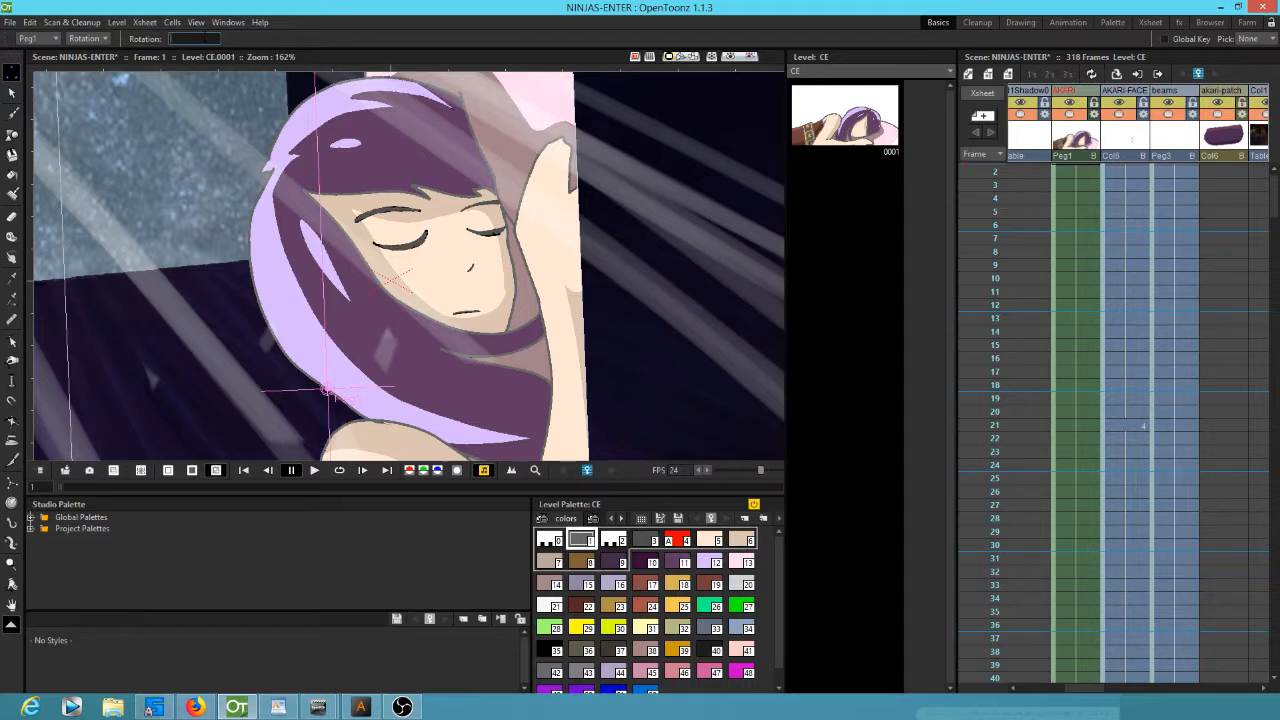
pyautogui.write('0')
pyautogui.press('Return')
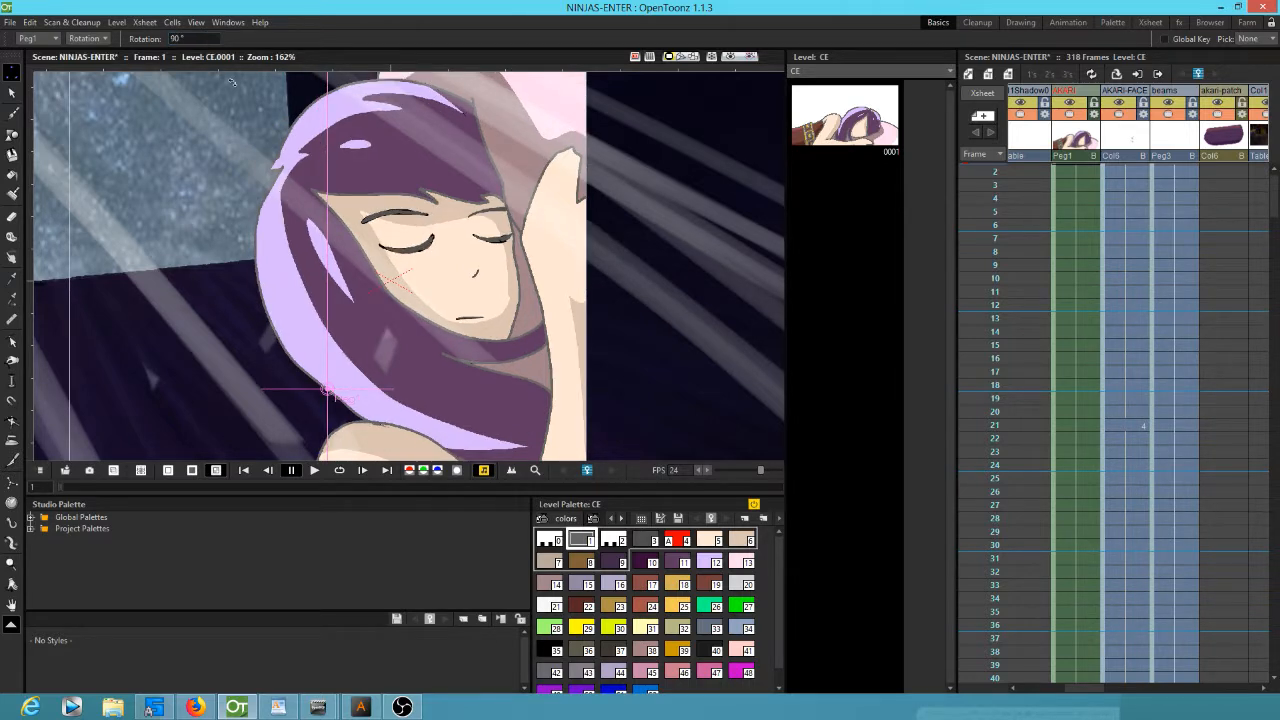